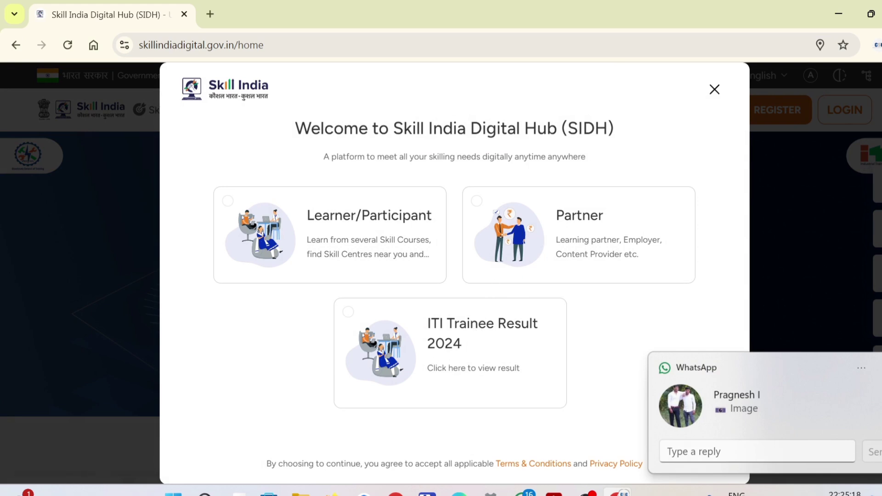
Open the ITI Trainee Result 2024 login form and activate its PRN number field.
{"action": "left_click", "coordinate": [875, 379]}
{"action": "left_click", "coordinate": [529, 369]}
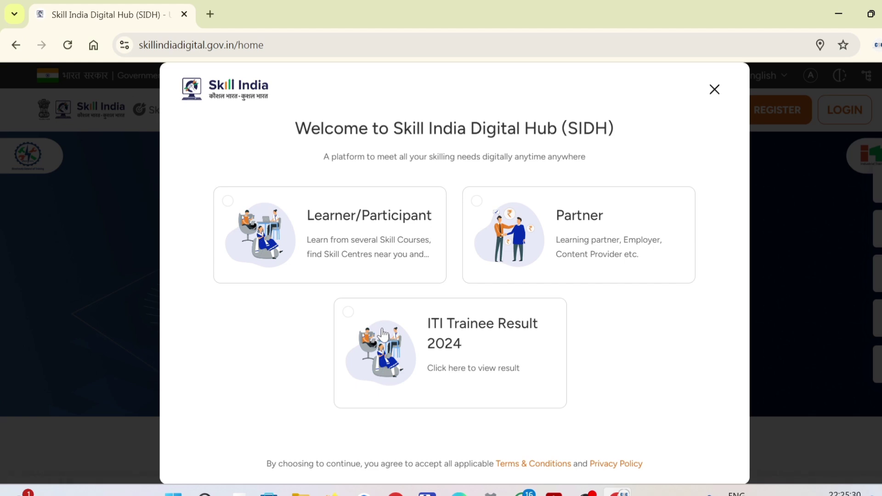
{"action": "left_click", "coordinate": [350, 316]}
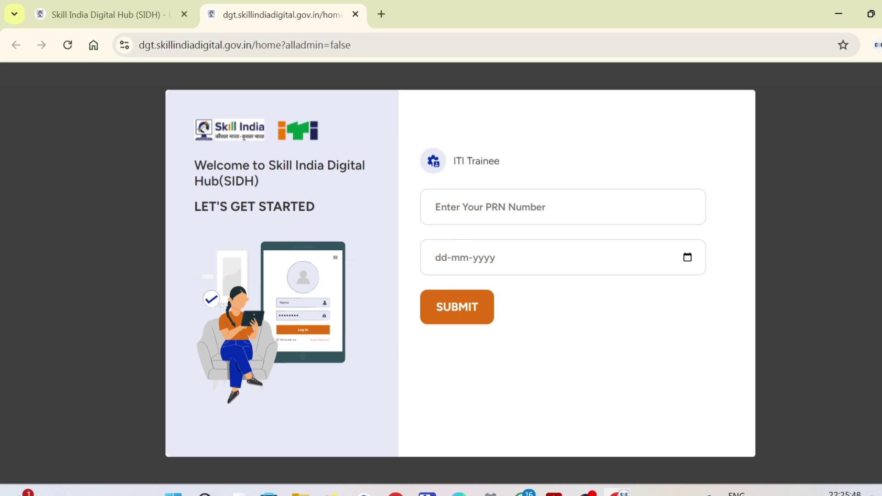
{"action": "left_click", "coordinate": [505, 207]}
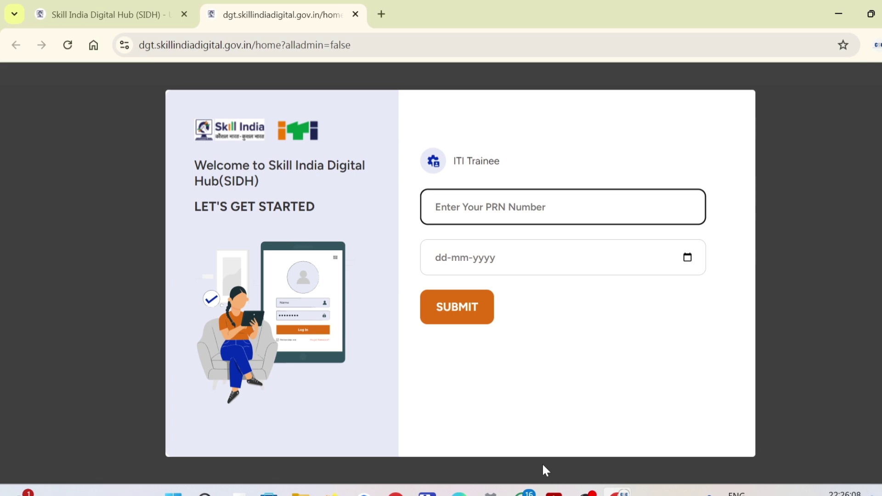
Examine the roll number and its letter prefix in the practical exam hall ticket PDF in Adobe Acrobat, and return to Chrome.
{"action": "left_click", "coordinate": [554, 491]}
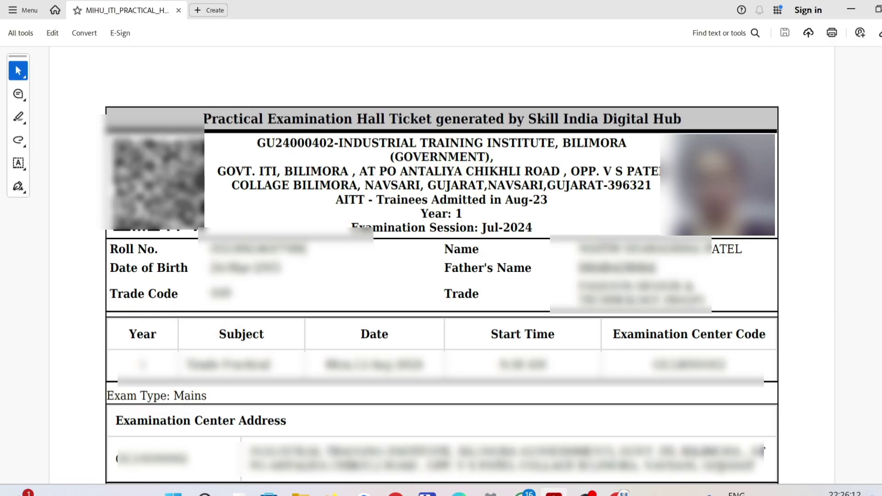
{"action": "key", "text": "alt+Tab"}
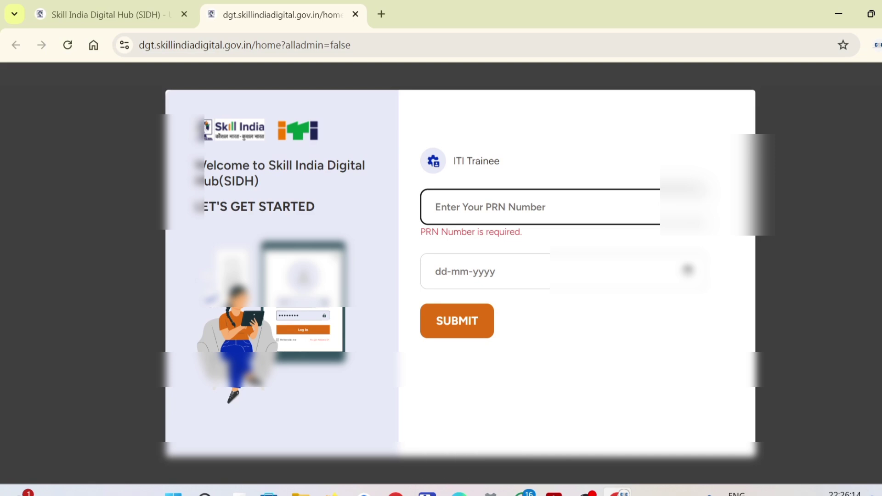
{"action": "key", "text": "alt+Tab"}
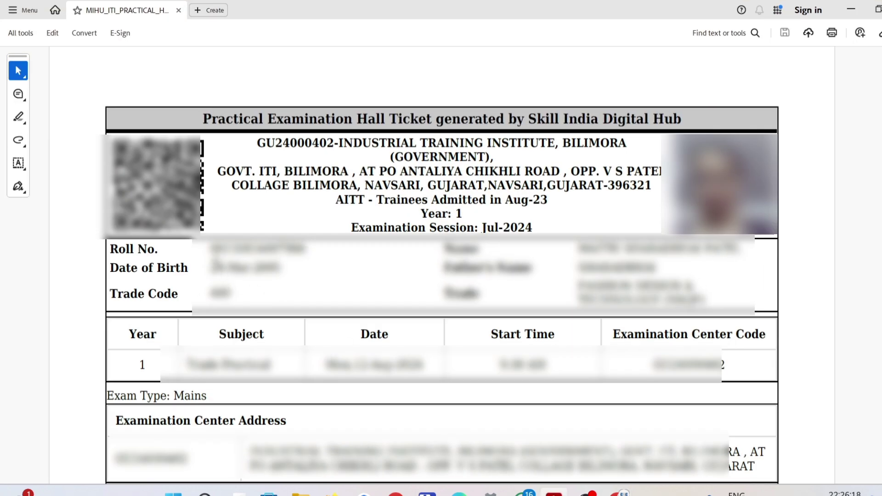
{"action": "left_click_drag", "start_coordinate": [210, 249], "coordinate": [314, 248]}
{"action": "left_click", "coordinate": [312, 248]}
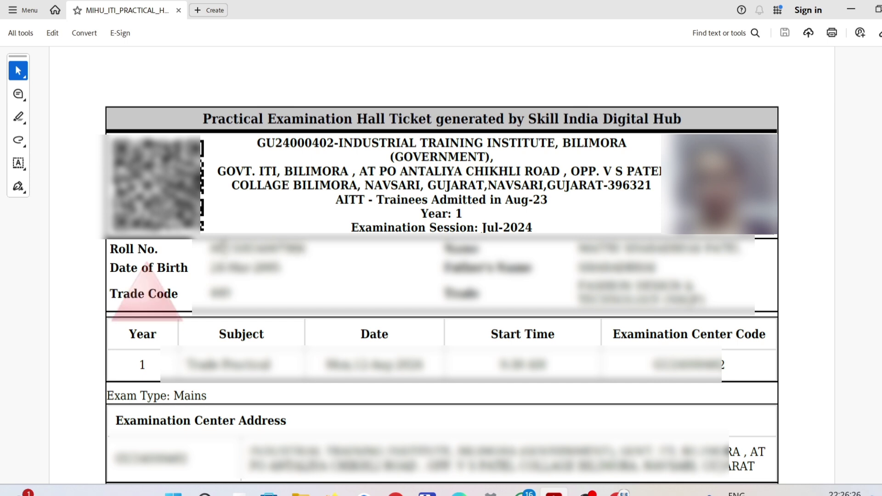
{"action": "left_click_drag", "start_coordinate": [211, 249], "coordinate": [224, 249]}
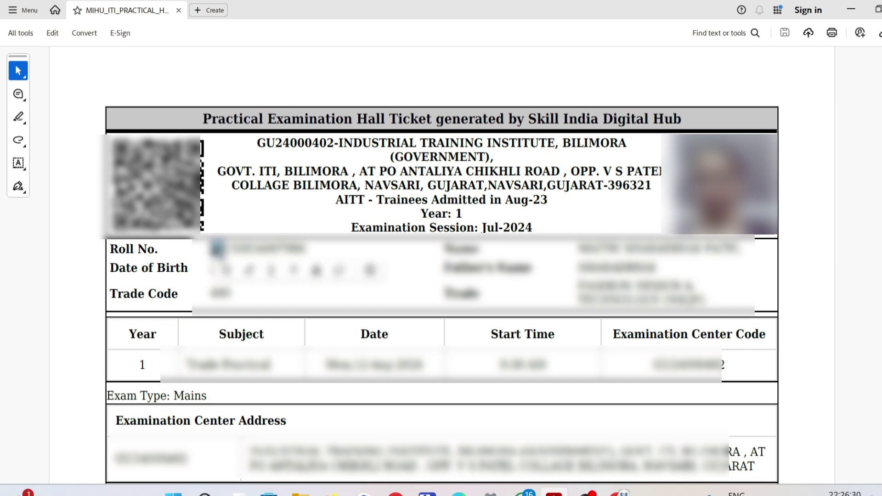
{"action": "key", "text": "Escape"}
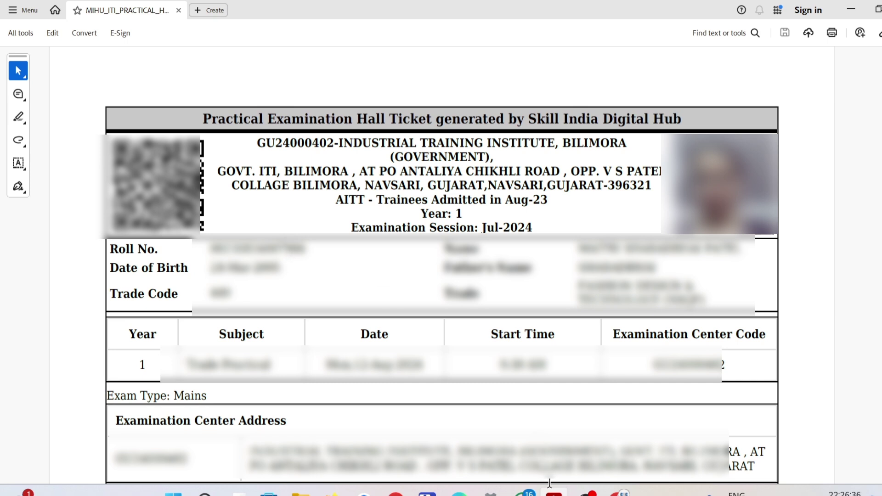
{"action": "left_click", "coordinate": [618, 491]}
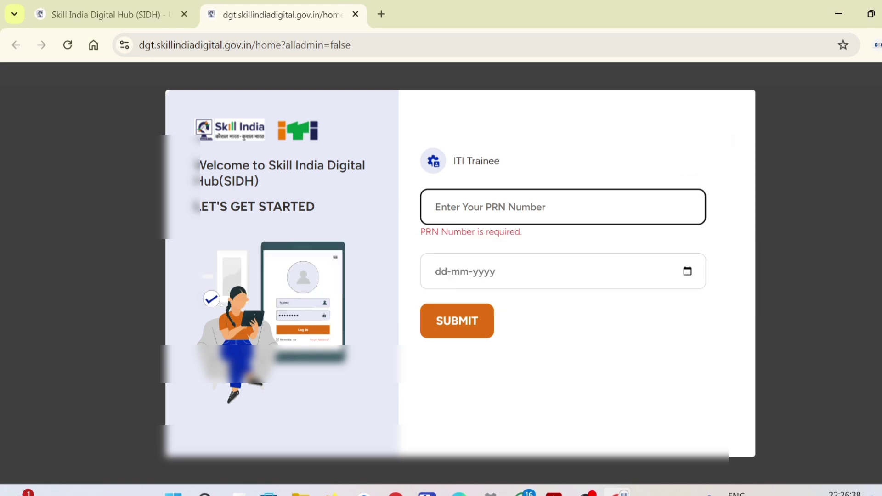
Copy the roll number without its letter prefix from the hall ticket PDF, paste it as the PRN number in Chrome, and prefix it with R.
{"action": "key", "text": "alt+Tab"}
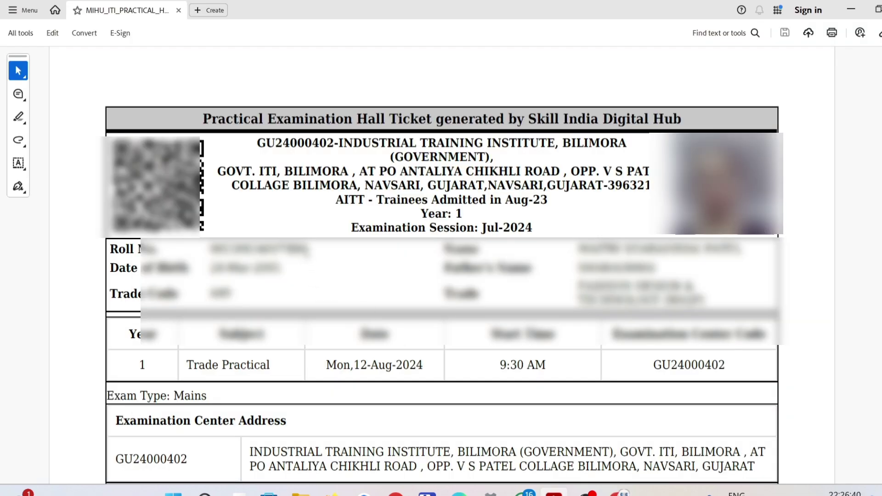
{"action": "left_click_drag", "start_coordinate": [307, 249], "coordinate": [224, 249]}
{"action": "right_click", "coordinate": [234, 248]}
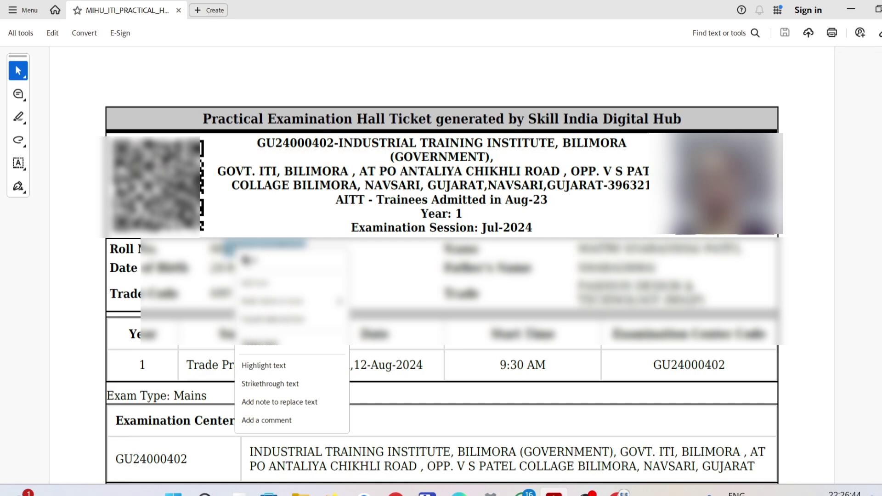
{"action": "left_click", "coordinate": [247, 260]}
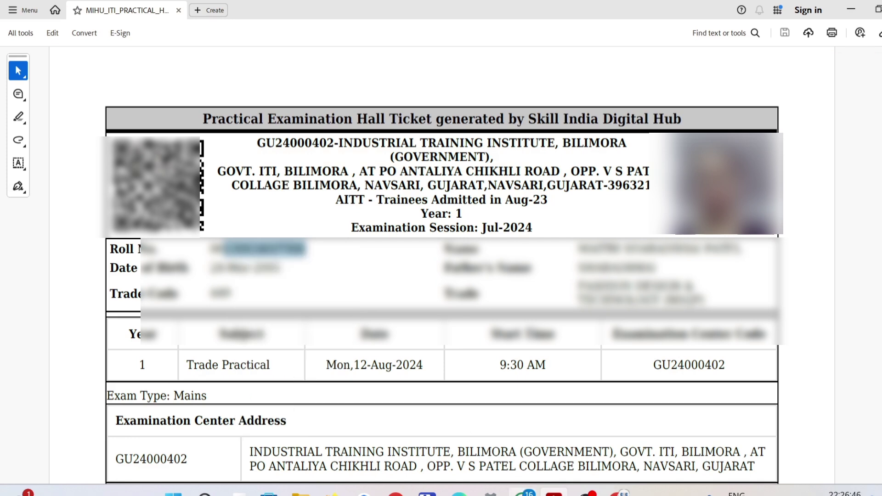
{"action": "left_click", "coordinate": [621, 492]}
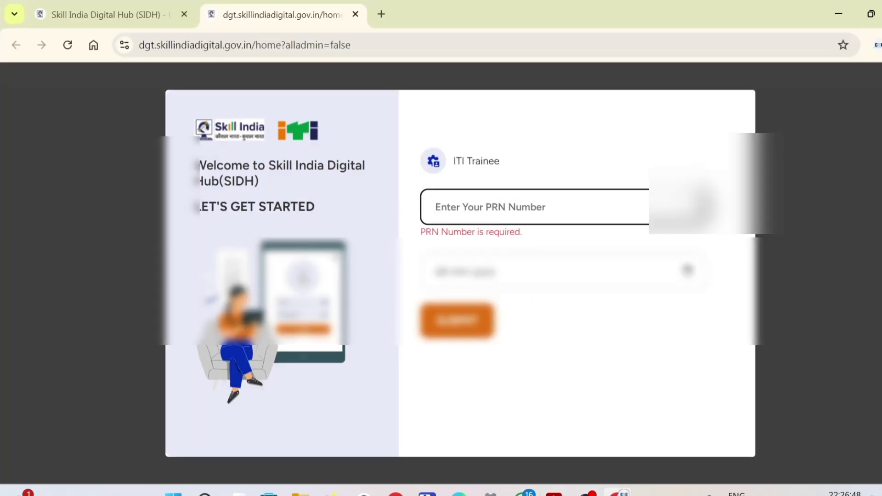
{"action": "key", "text": "ctrl+v"}
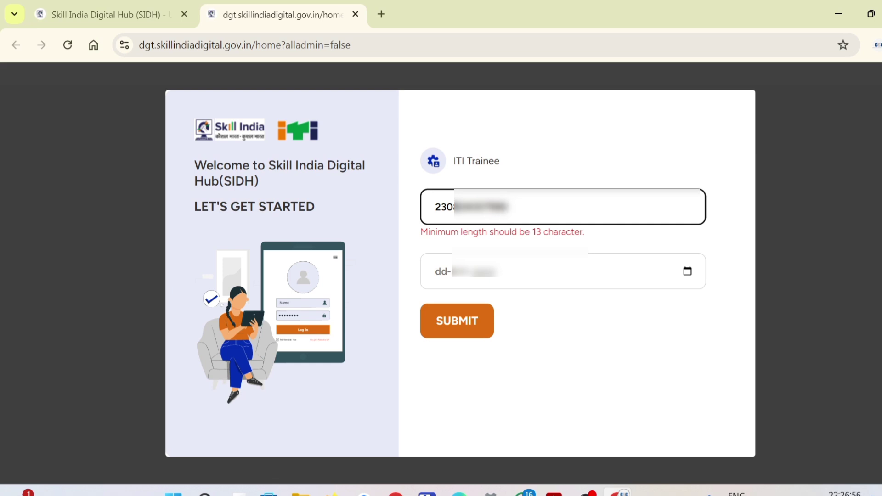
{"action": "key", "text": "Home"}
{"action": "type", "text": "R"}
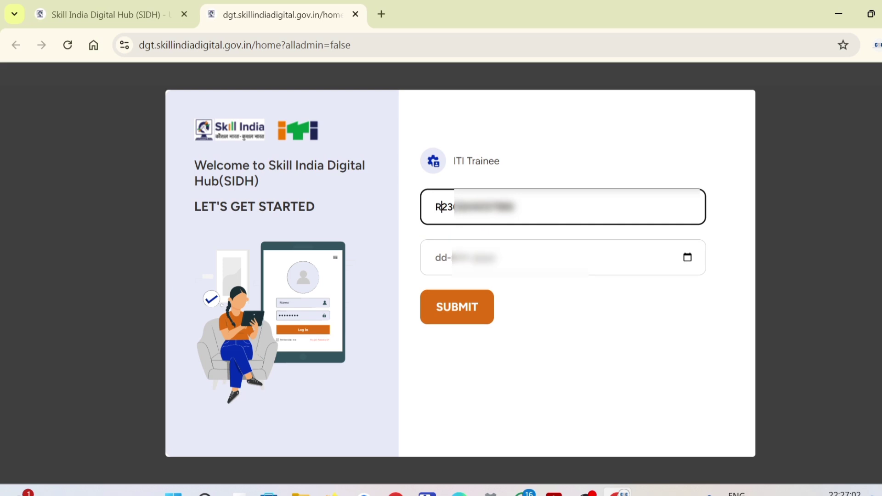
Enter the trainee's date of birth and submit the ITI trainee login form.
{"action": "left_click", "coordinate": [442, 259]}
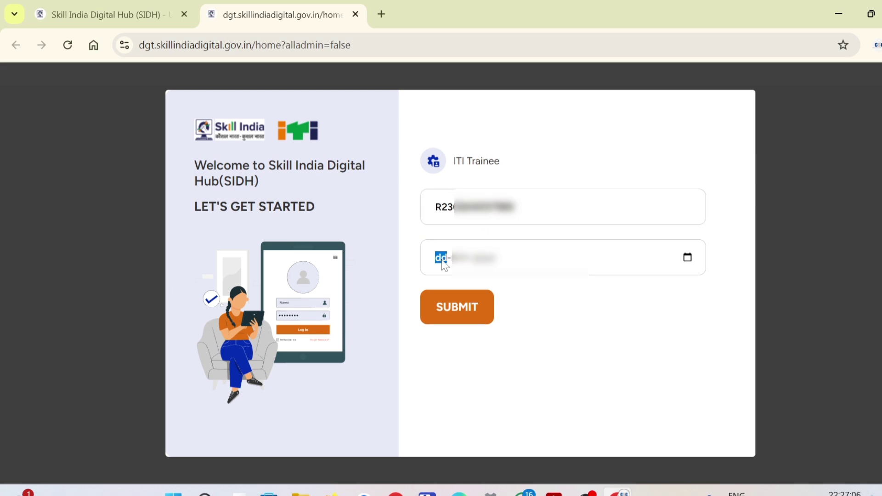
{"action": "type", "text": "24"}
{"action": "type", "text": "06"}
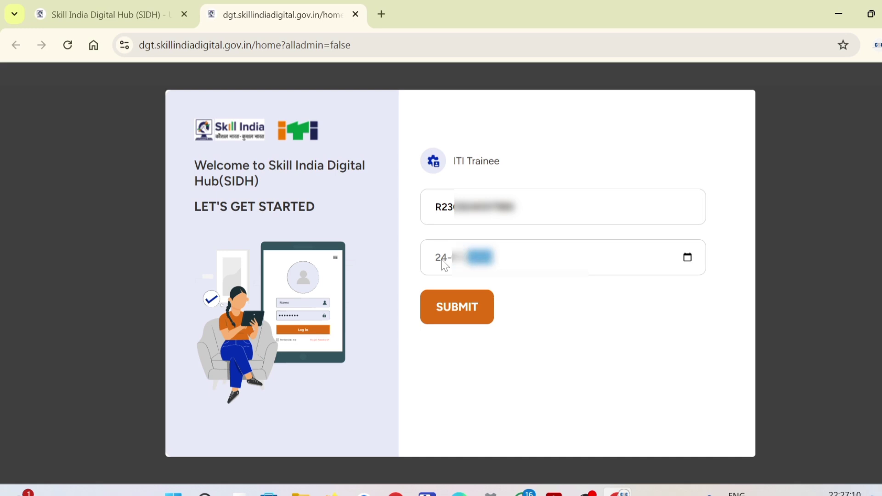
{"action": "left_click", "coordinate": [458, 309]}
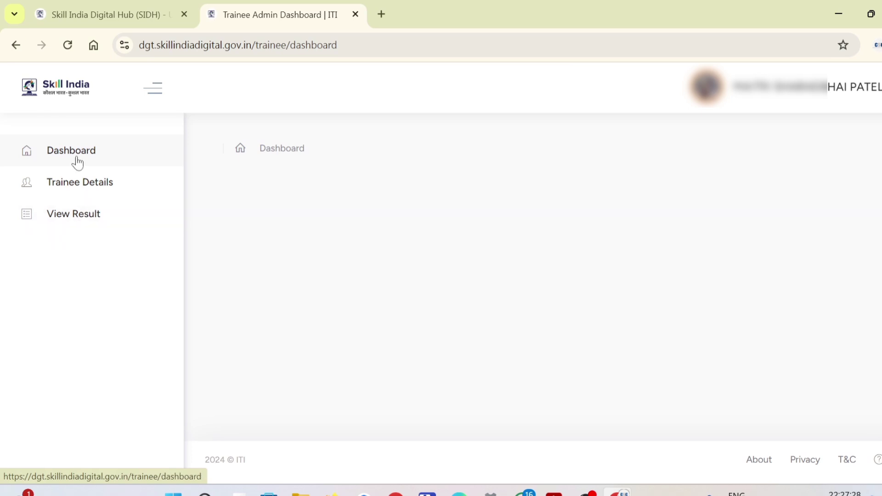
View the trainee's result list, and download the marksheet through the actions of the trainee details record.
{"action": "left_click", "coordinate": [83, 219]}
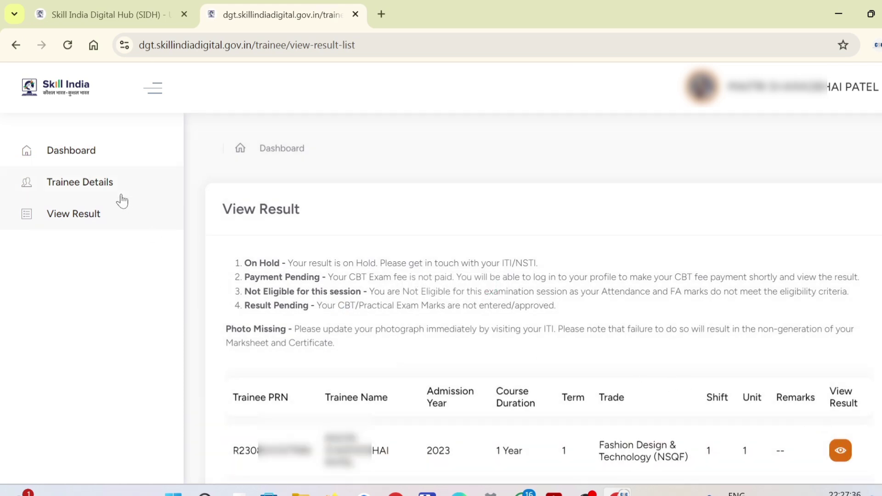
{"action": "left_click", "coordinate": [93, 186]}
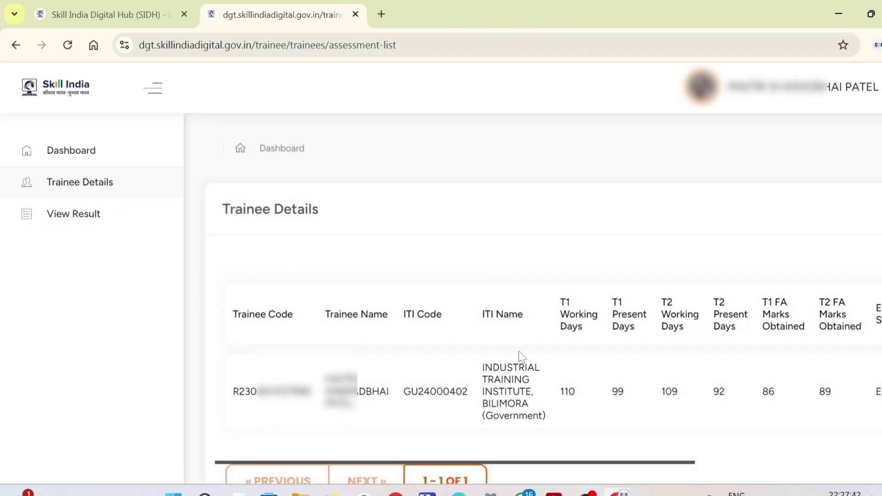
{"action": "scroll", "coordinate": [520, 351], "scroll_direction": "right", "scroll_amount": 10}
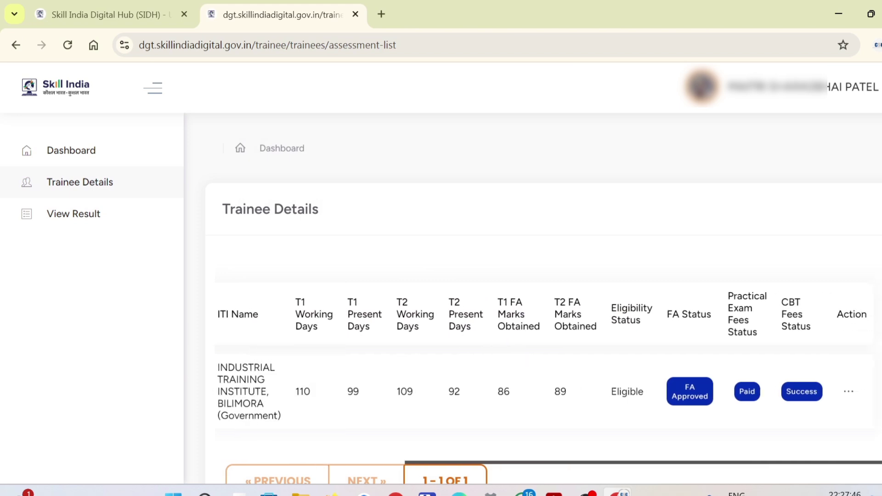
{"action": "left_click", "coordinate": [849, 394]}
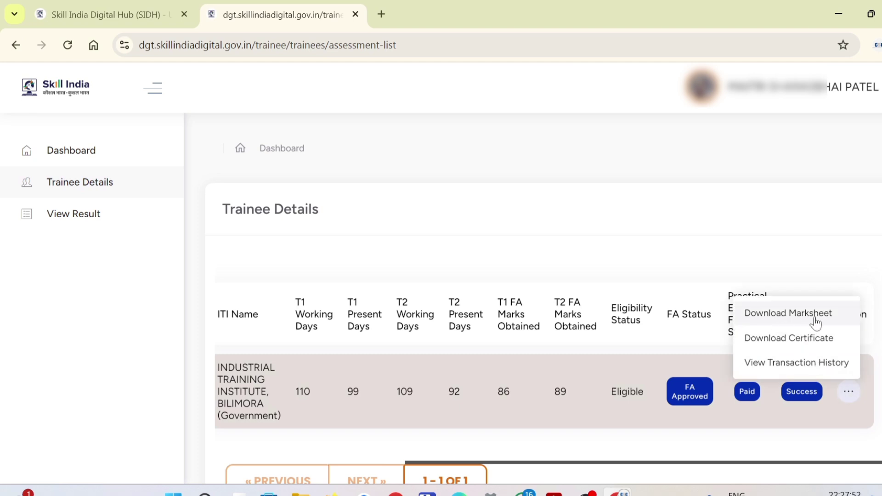
{"action": "left_click", "coordinate": [773, 320]}
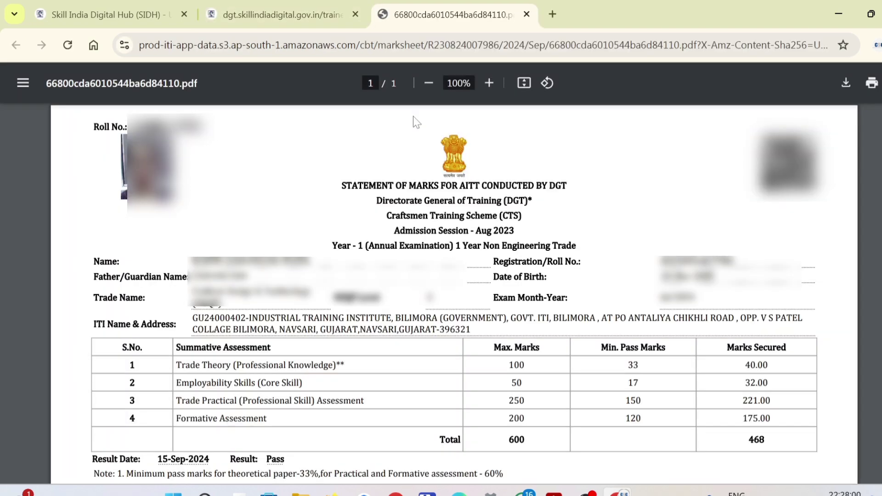
Return to the trainee details record and download the trainee's certificate.
{"action": "left_click", "coordinate": [267, 8]}
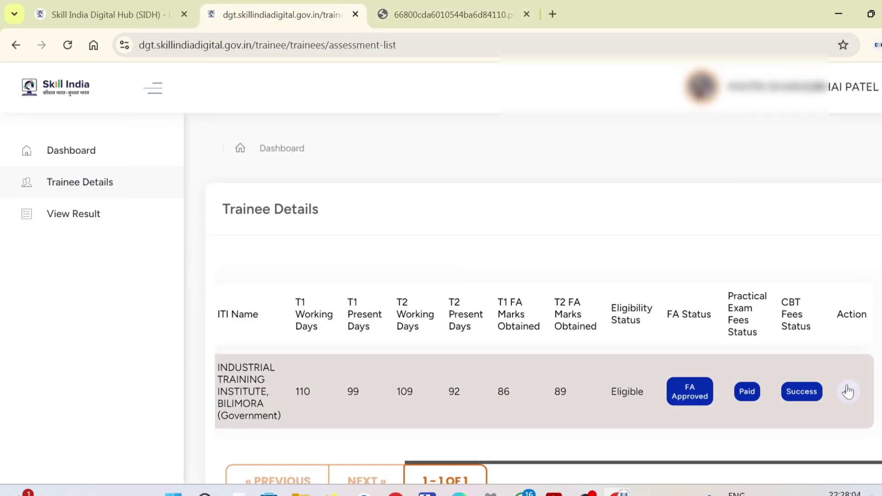
{"action": "left_click", "coordinate": [849, 391]}
{"action": "left_click", "coordinate": [802, 338]}
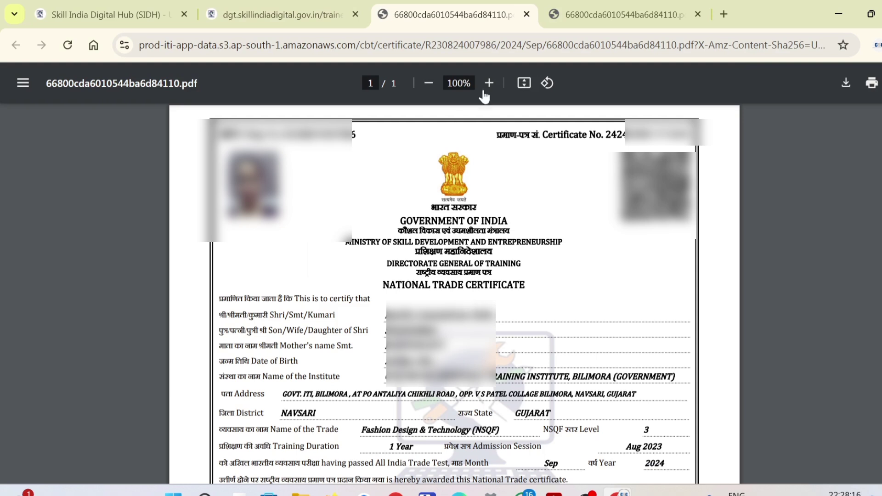
Review the opened marksheet and National Trade Certificate, including the certificate's registration number.
{"action": "left_click", "coordinate": [578, 24]}
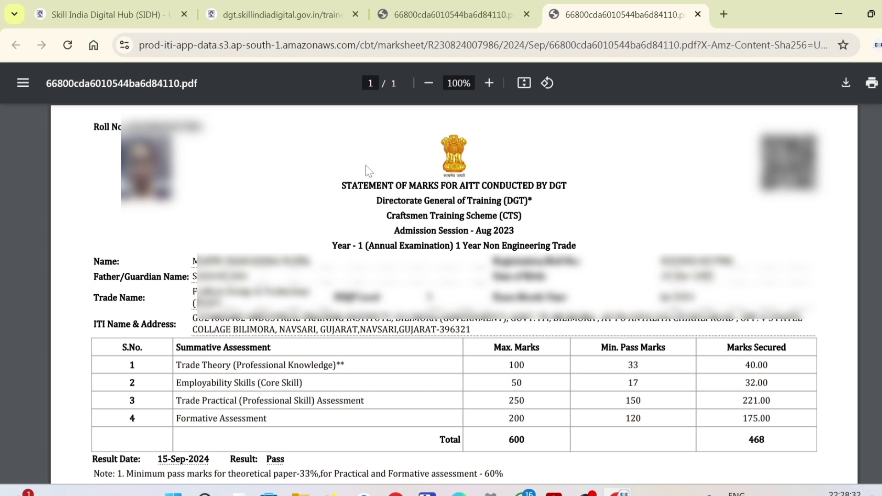
{"action": "left_click", "coordinate": [419, 13]}
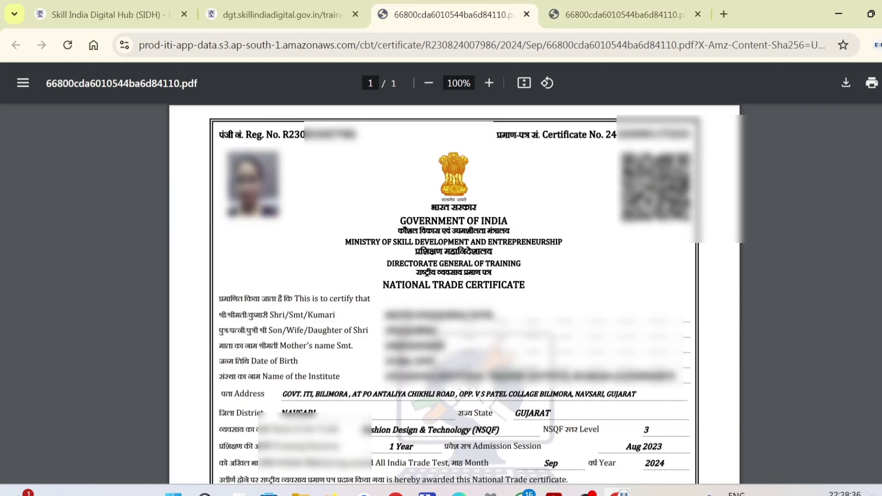
{"action": "left_click_drag", "start_coordinate": [282, 135], "coordinate": [357, 135]}
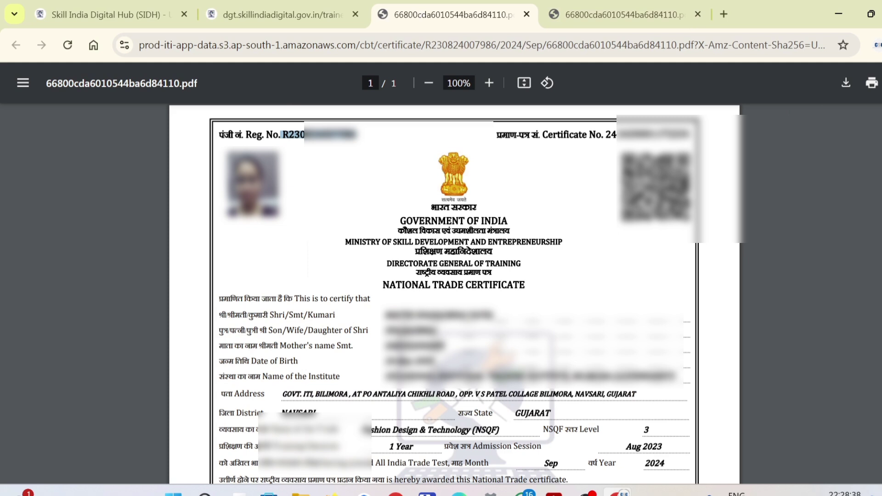
{"action": "left_click", "coordinate": [421, 143]}
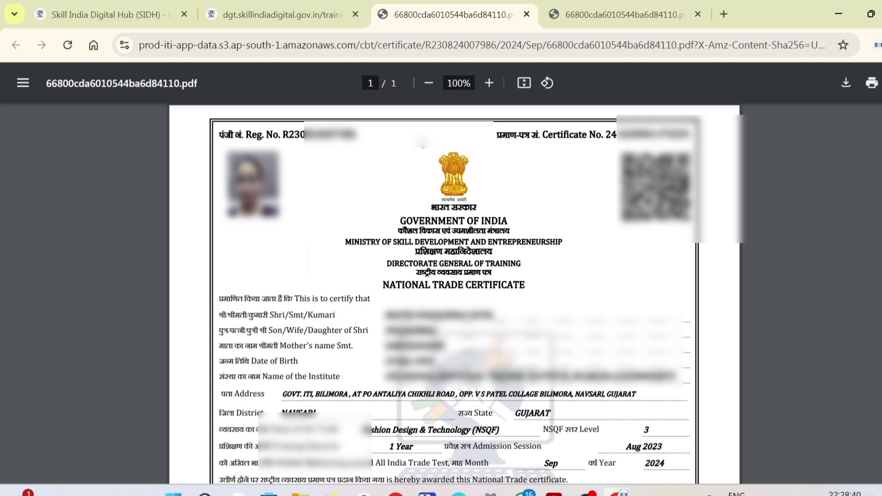